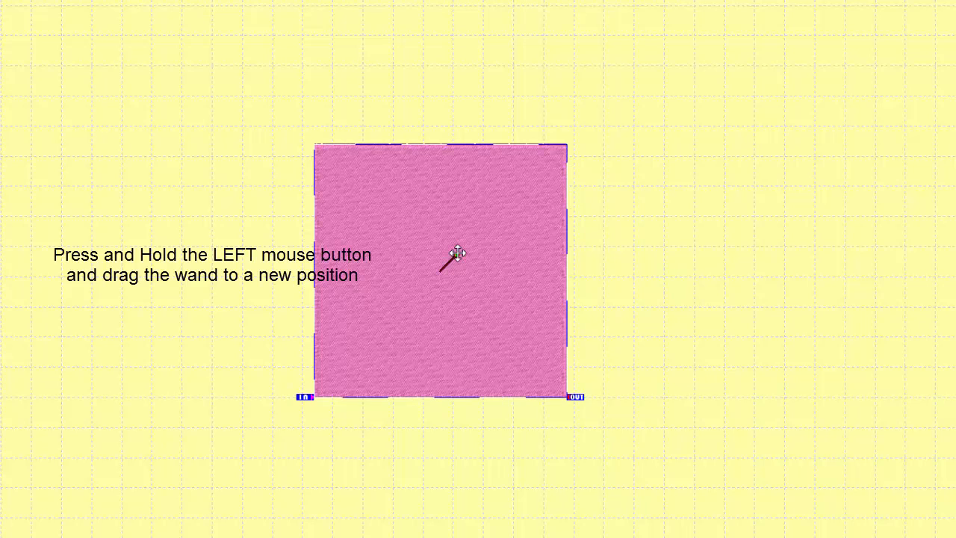
Re-aim the pink square's stitch-direction wand toward the lower left and again slightly up to the right, regenerating the stitches after each change.
left_click_drag(458, 253, 401, 289)
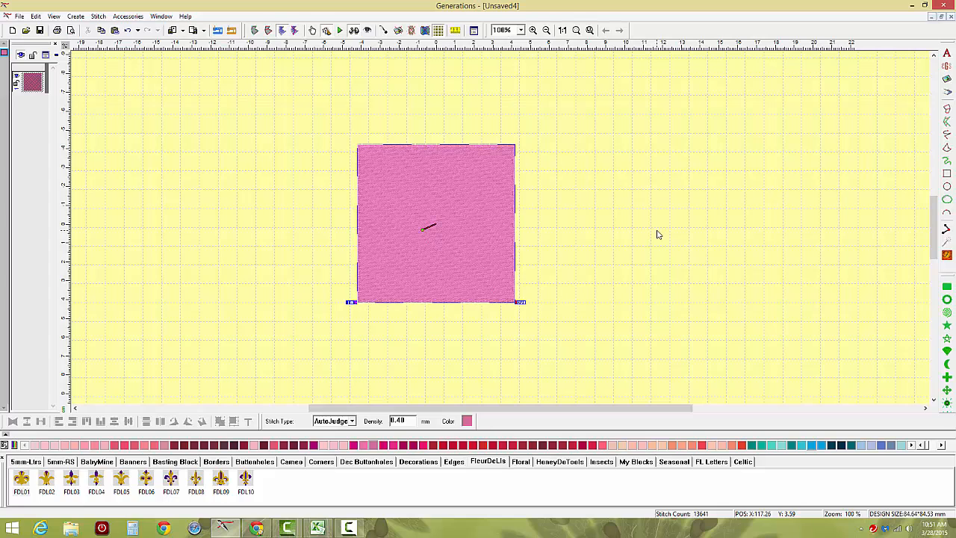
left_click(947, 257)
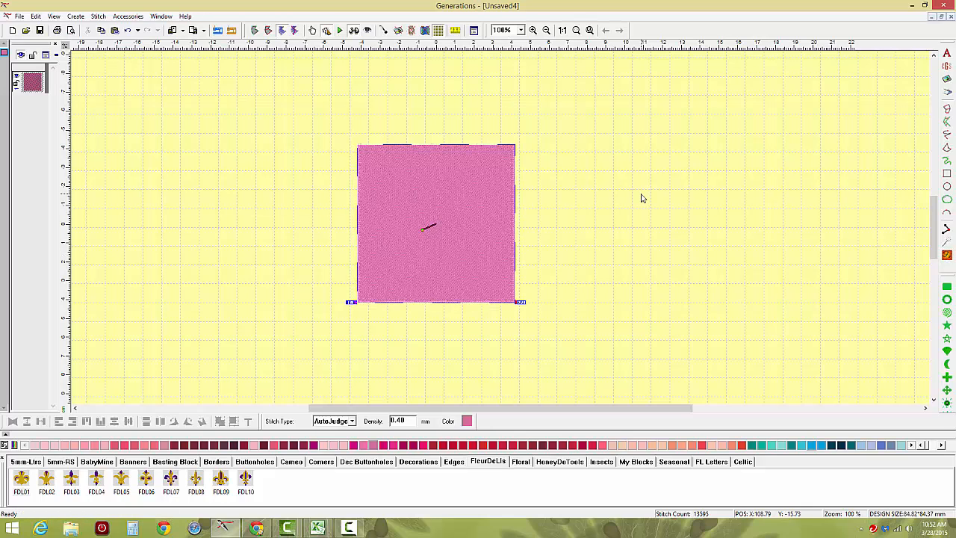
left_click(533, 29)
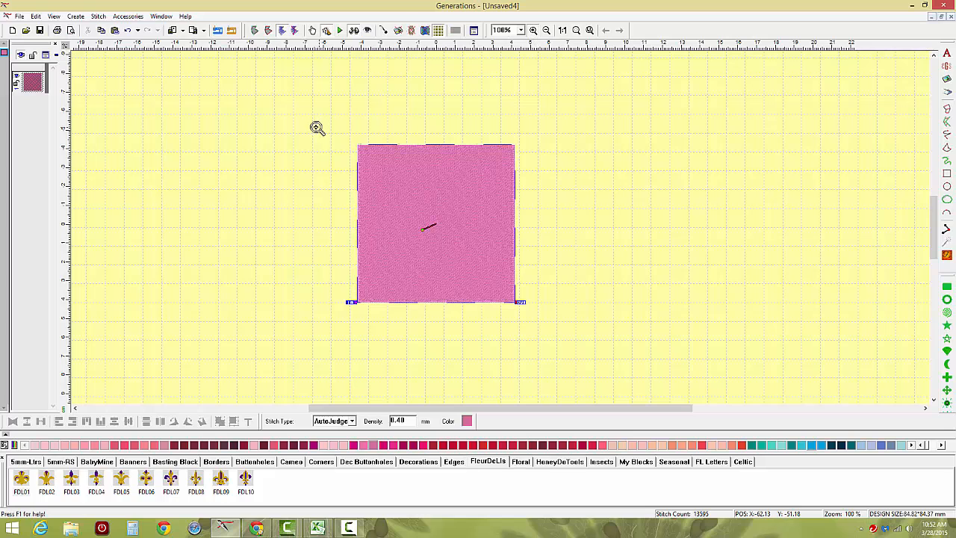
left_click_drag(318, 128, 548, 322)
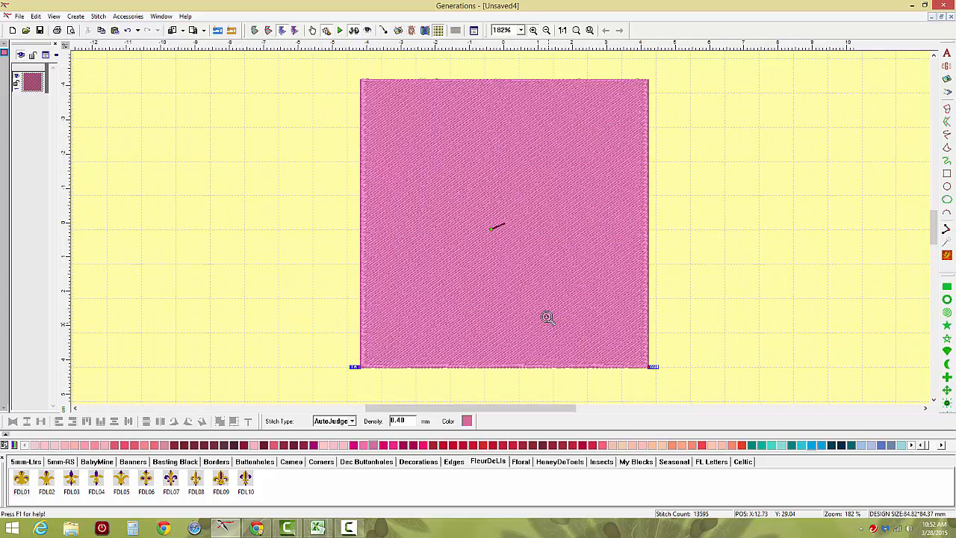
right_click(513, 230)
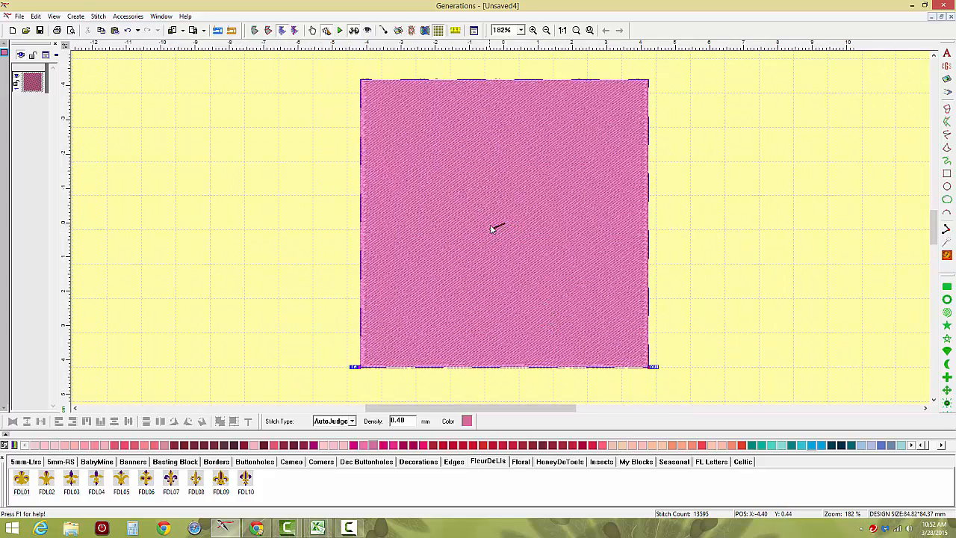
left_click_drag(491, 228, 538, 213)
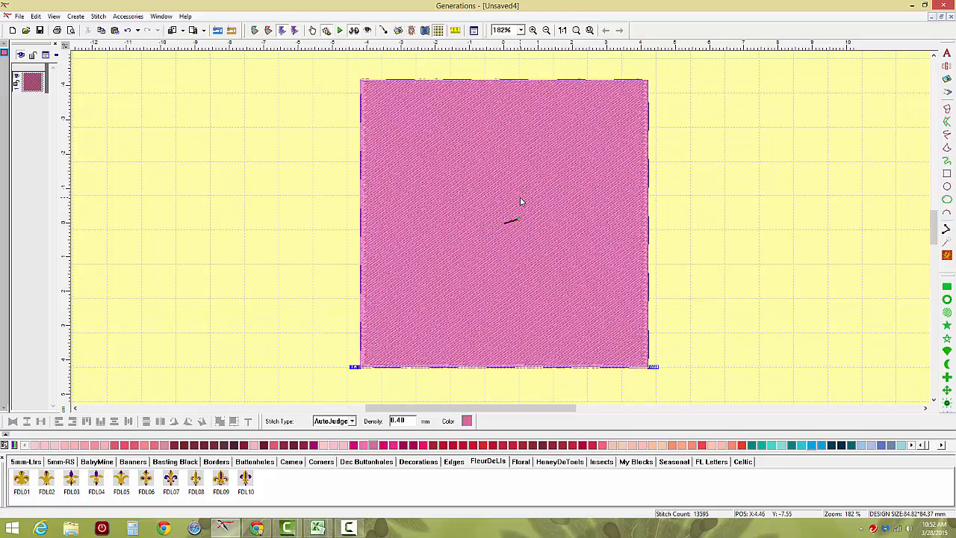
left_click(946, 257)
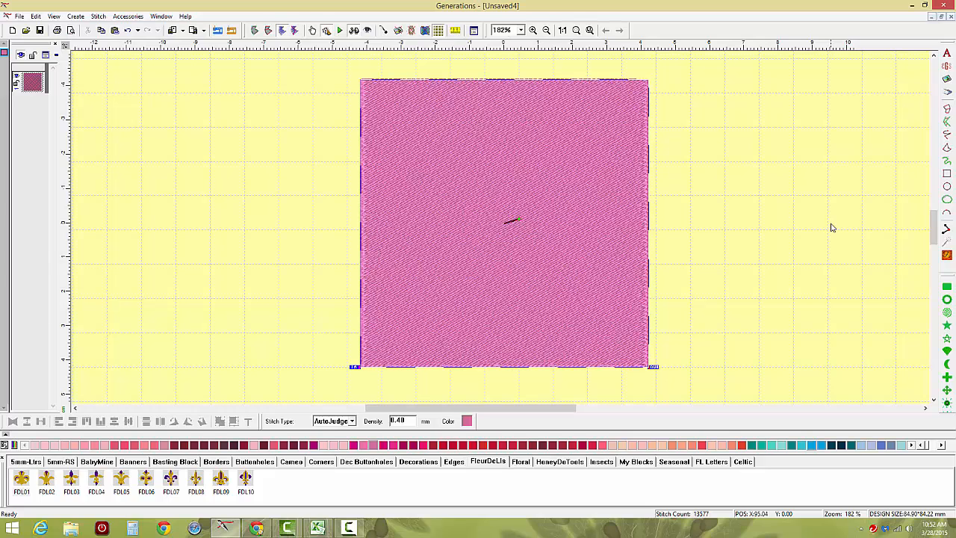
Give the pink square the Complex Fill stitch type with a stitch direction of 115.
right_click(770, 217)
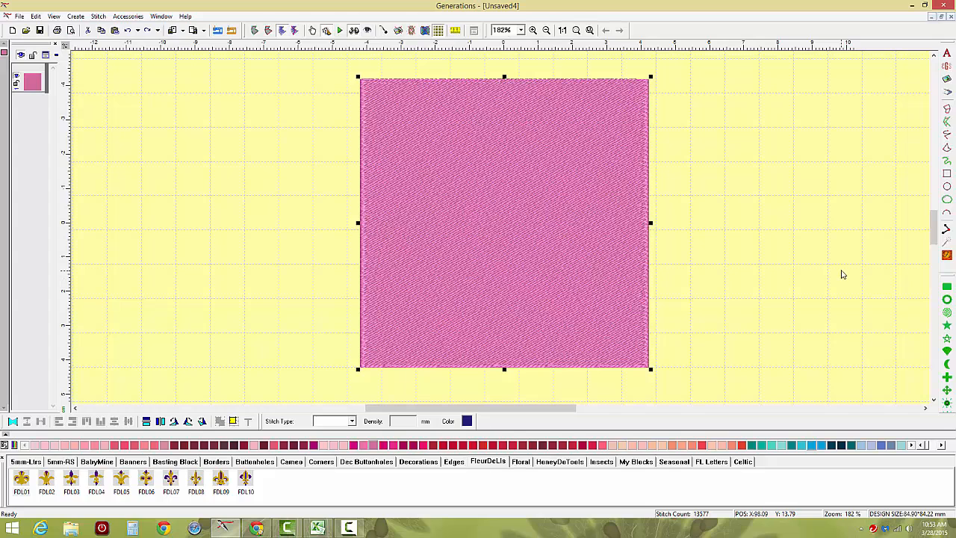
left_click(601, 203)
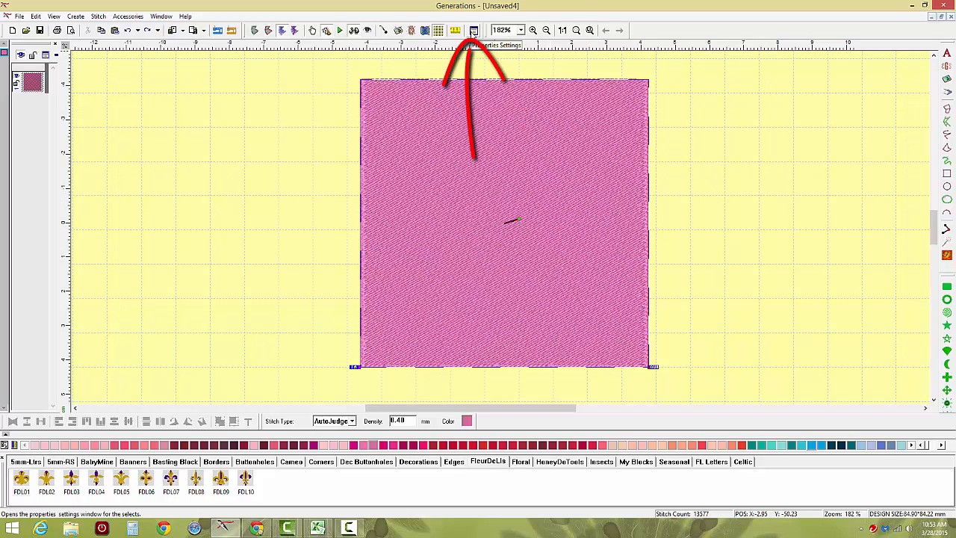
left_click(473, 31)
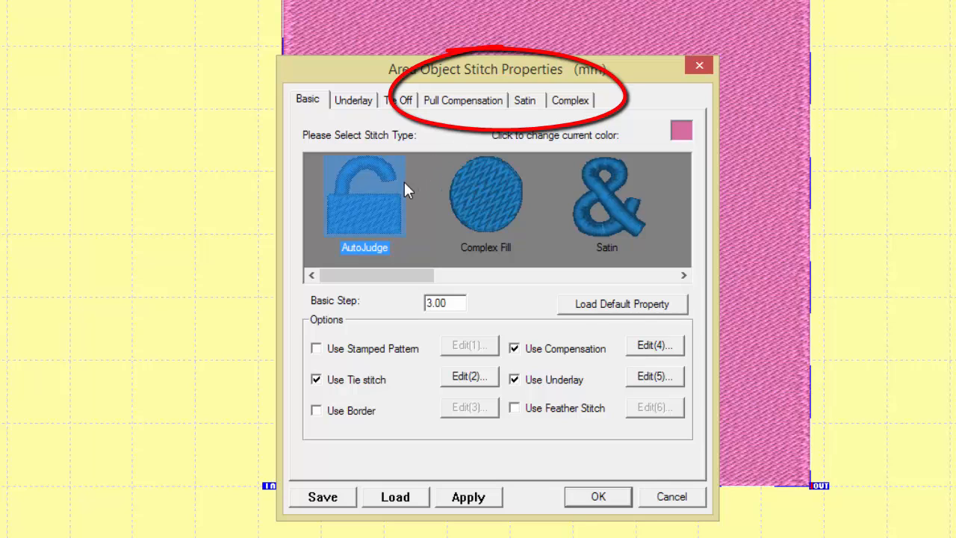
left_click(495, 196)
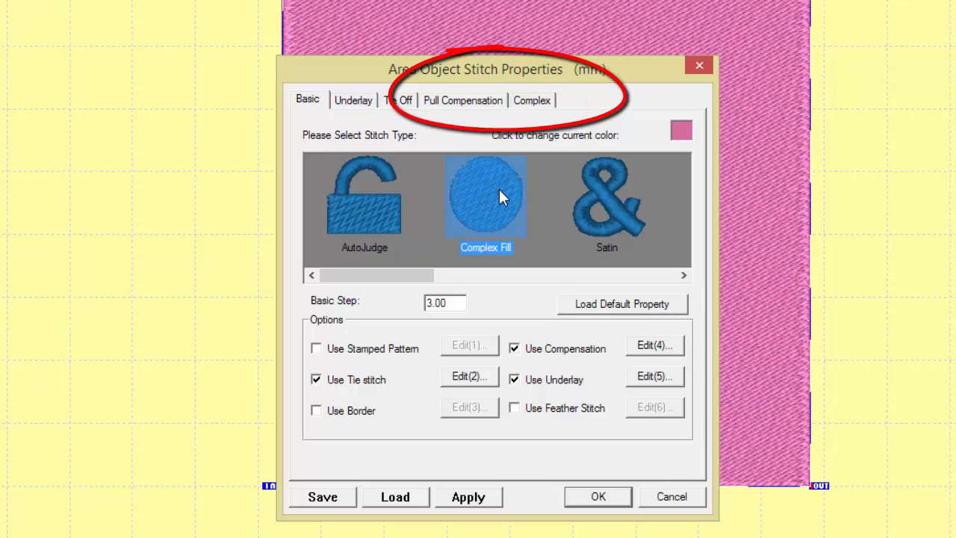
left_click(544, 105)
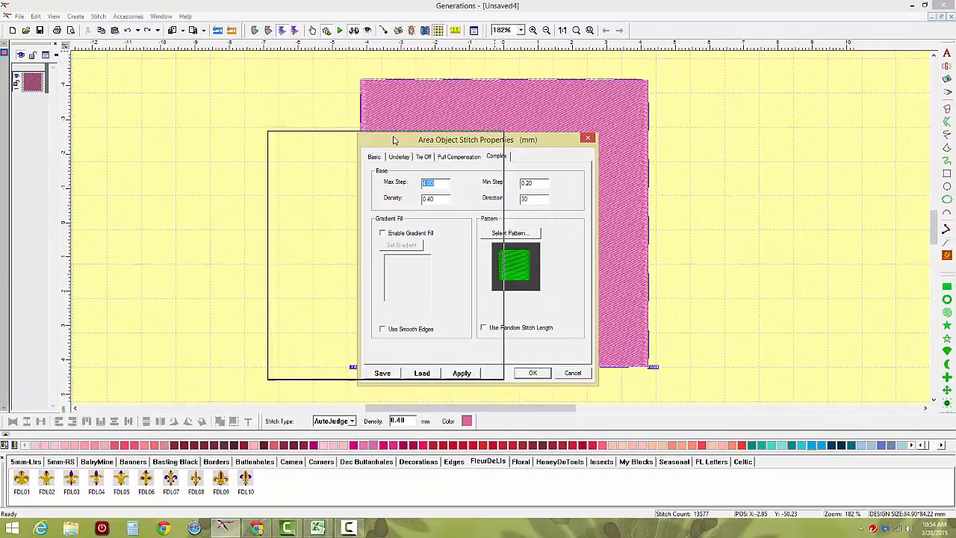
left_click_drag(292, 120, 290, 117)
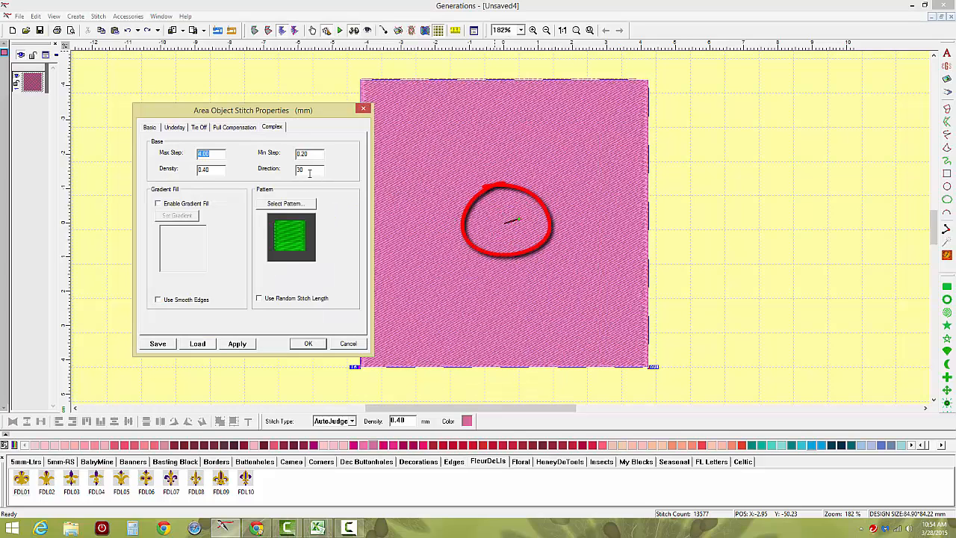
type("115")
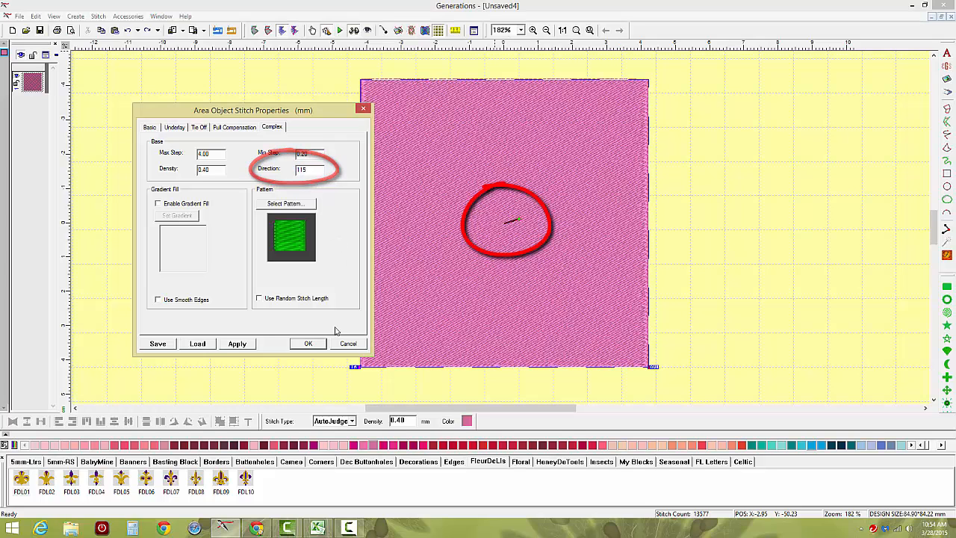
left_click(308, 344)
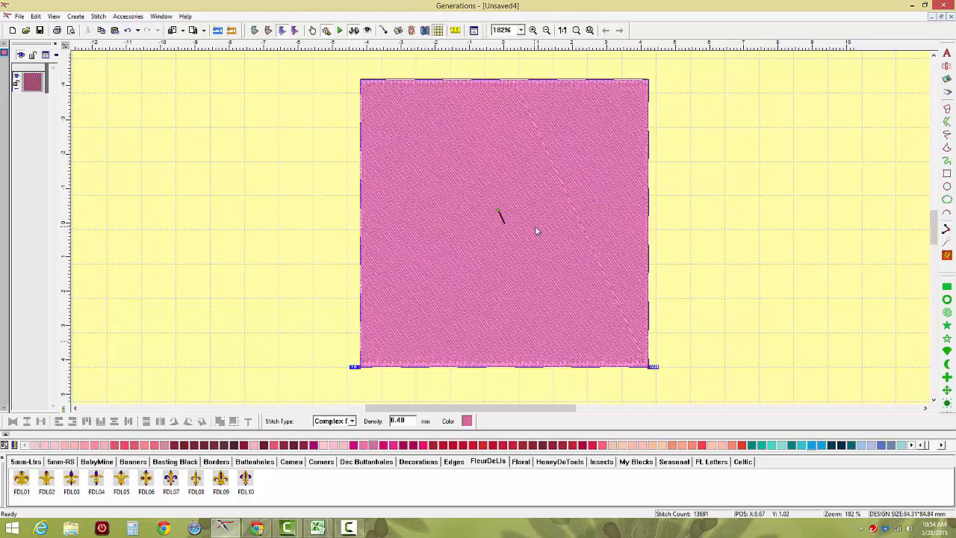
Draw a narrow vertical rectangle about 4.6 × 67 mm to the right of the pink square and recolour it turquoise.
left_click(946, 174)
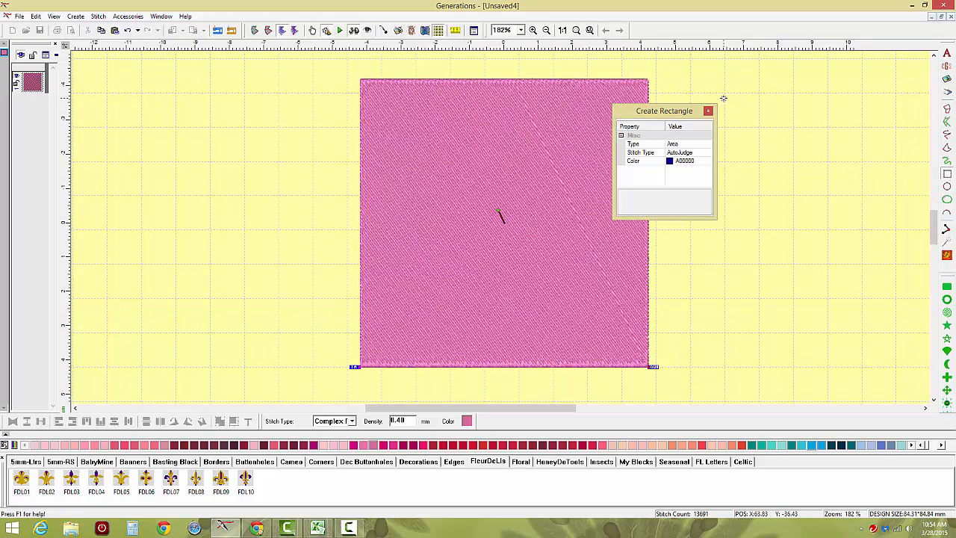
left_click(743, 111)
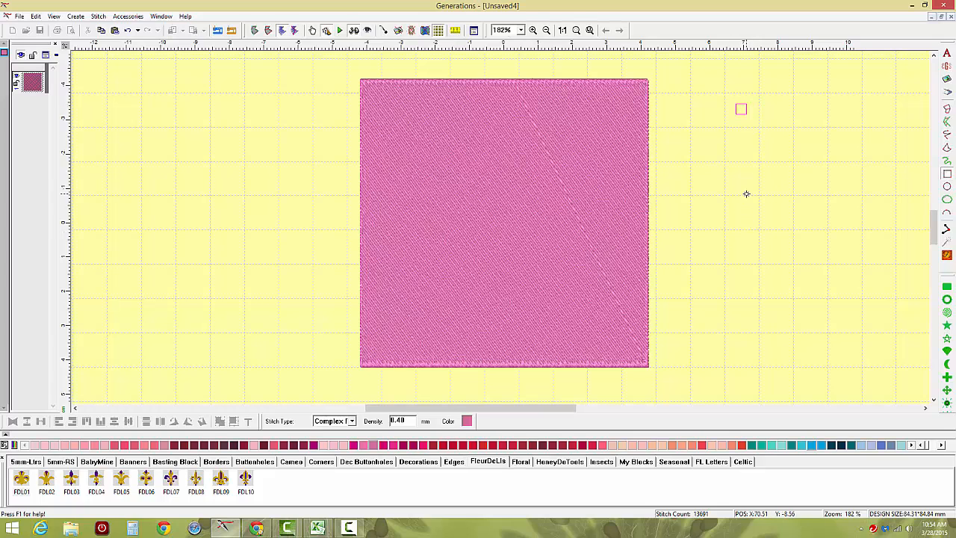
left_click_drag(746, 194, 749, 330)
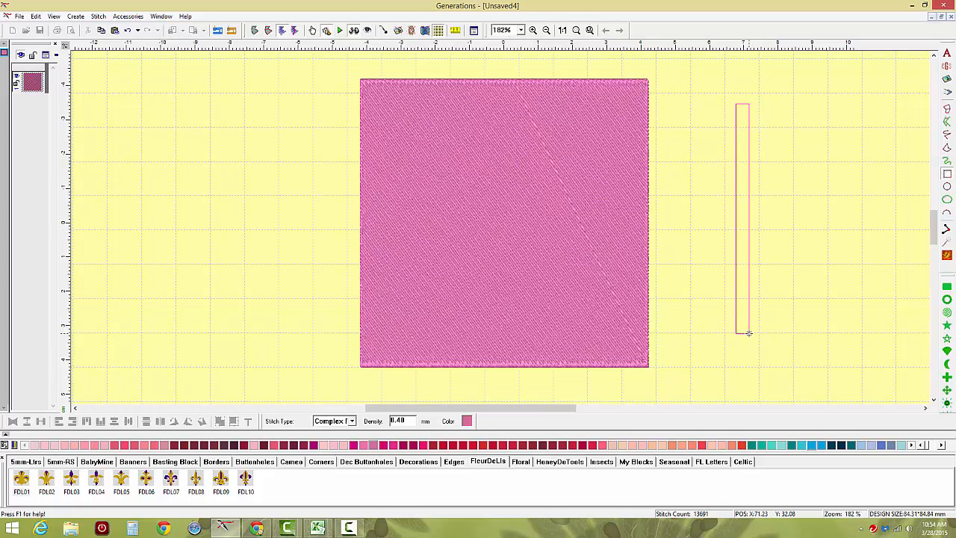
left_click(749, 332)
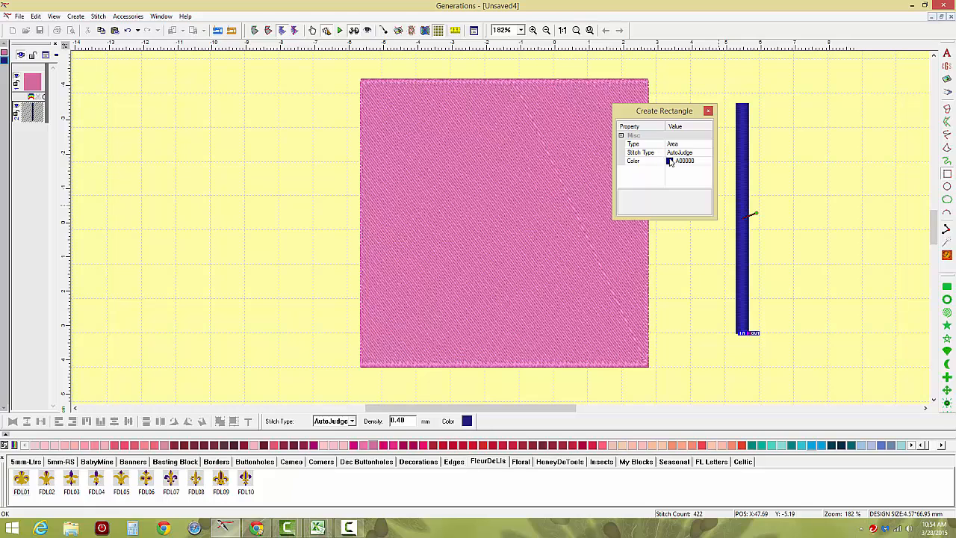
key("Escape")
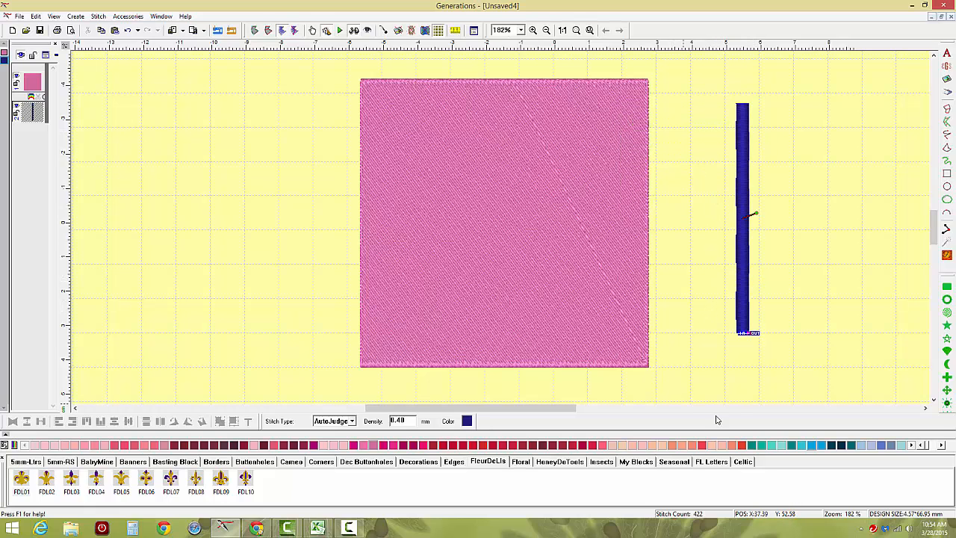
left_click(772, 446)
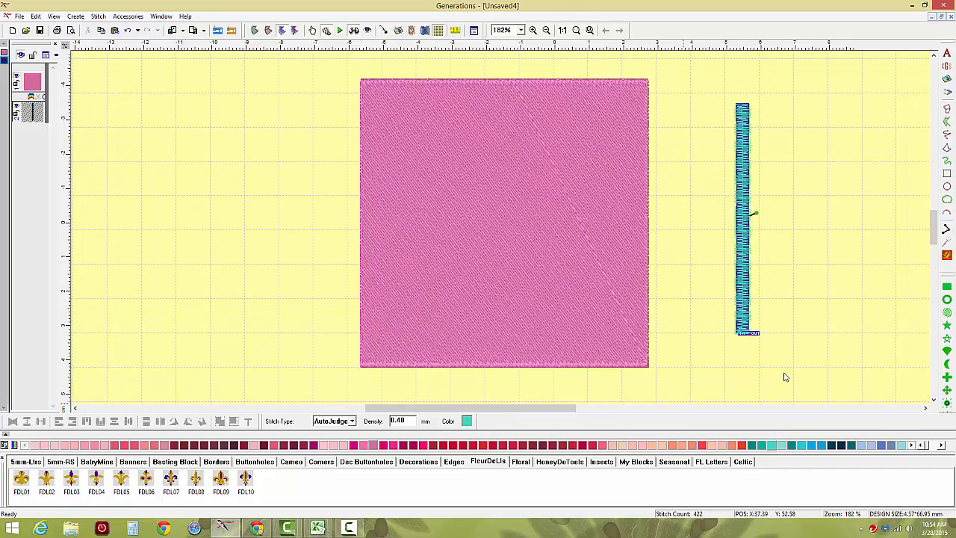
left_click(772, 191)
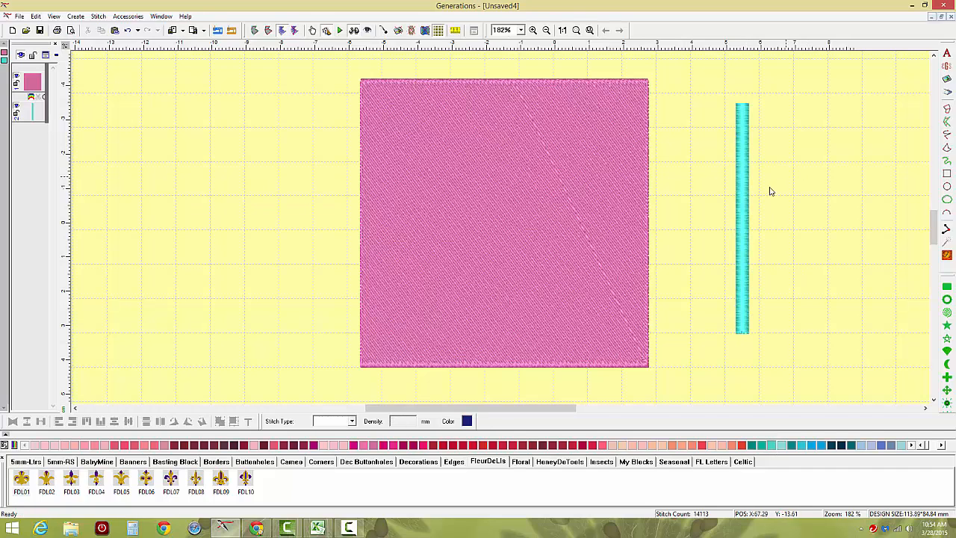
Turn the turquoise column's stitch-direction wand upright to about 92° and regenerate its stitches.
left_click(744, 155)
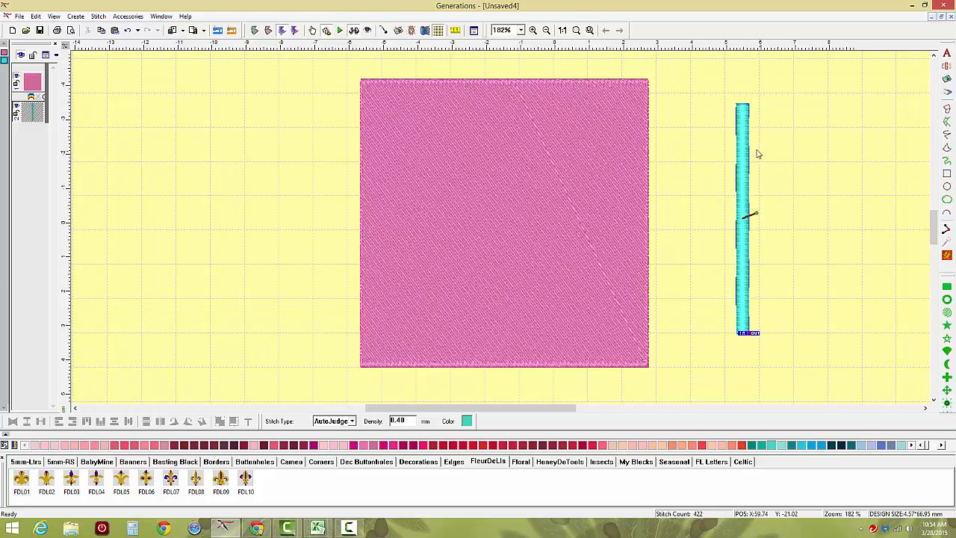
left_click(744, 216)
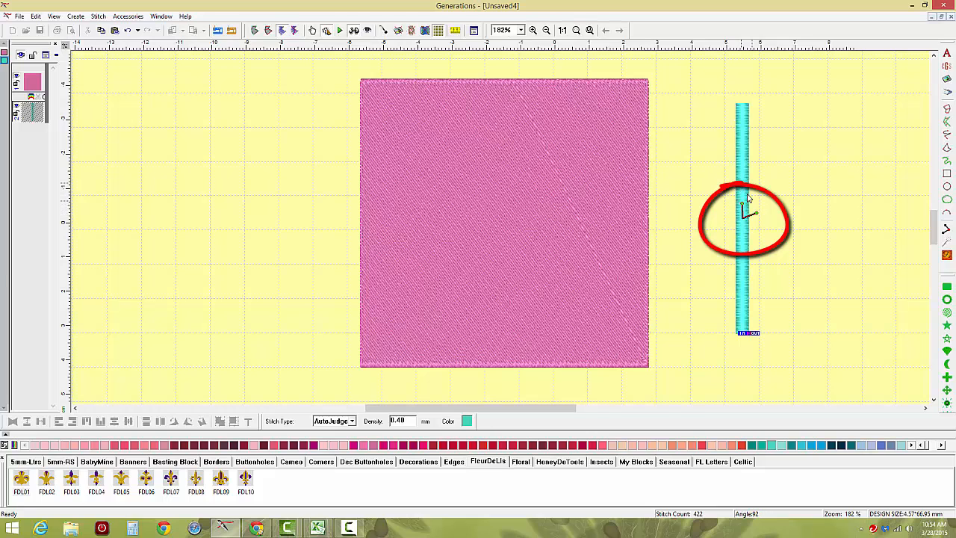
left_click(748, 195)
left_click(947, 255)
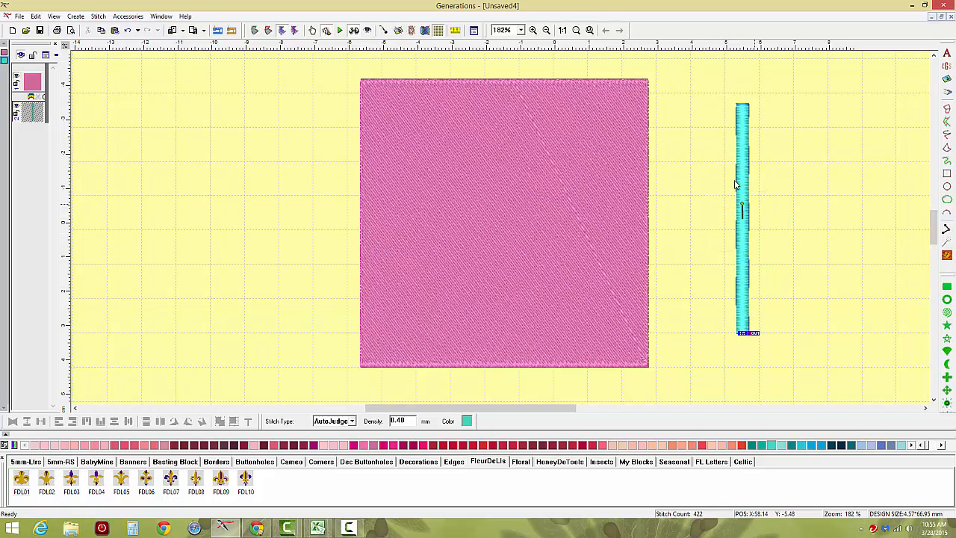
Rotate the turquoise column's stitch-direction wand toward the lower right, and finally toward the upper left.
left_click(589, 30)
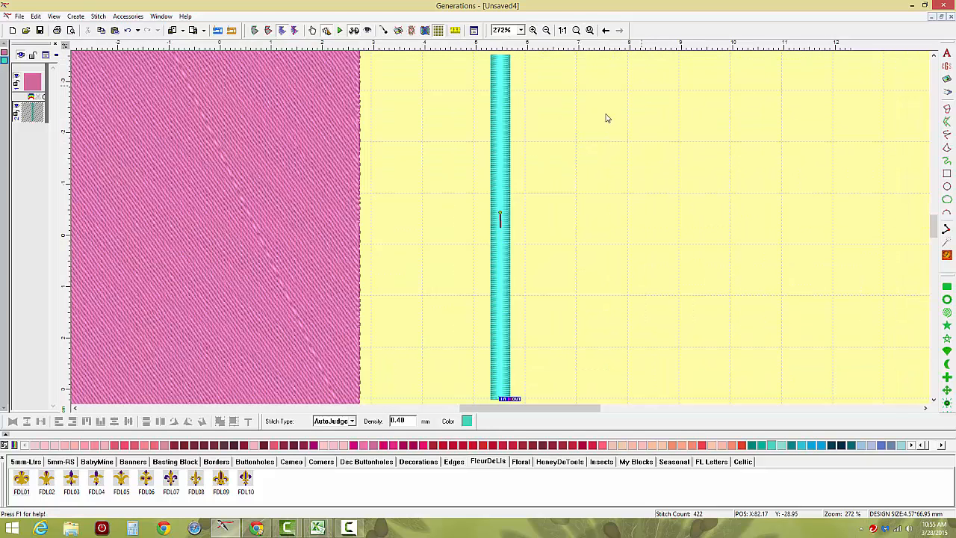
left_click_drag(500, 212, 521, 270)
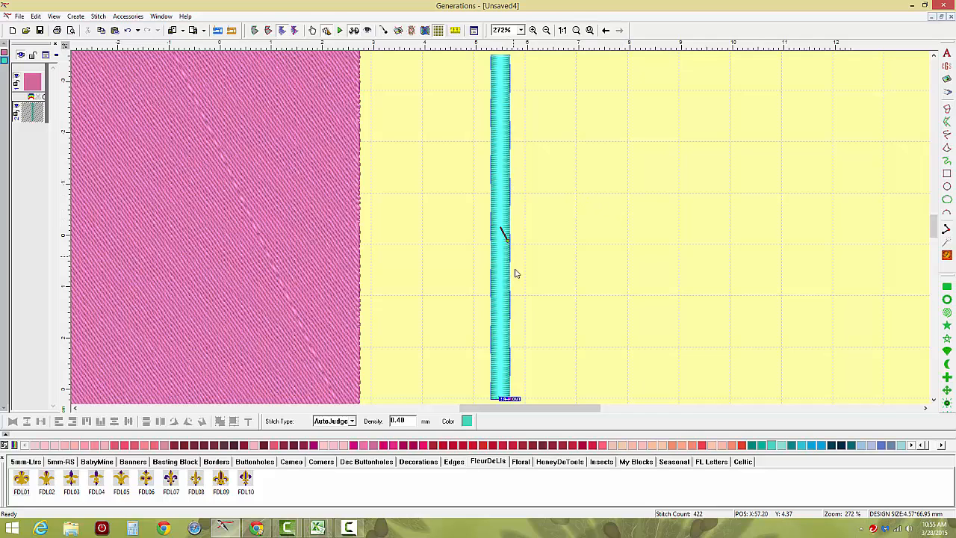
left_click_drag(506, 237, 482, 217)
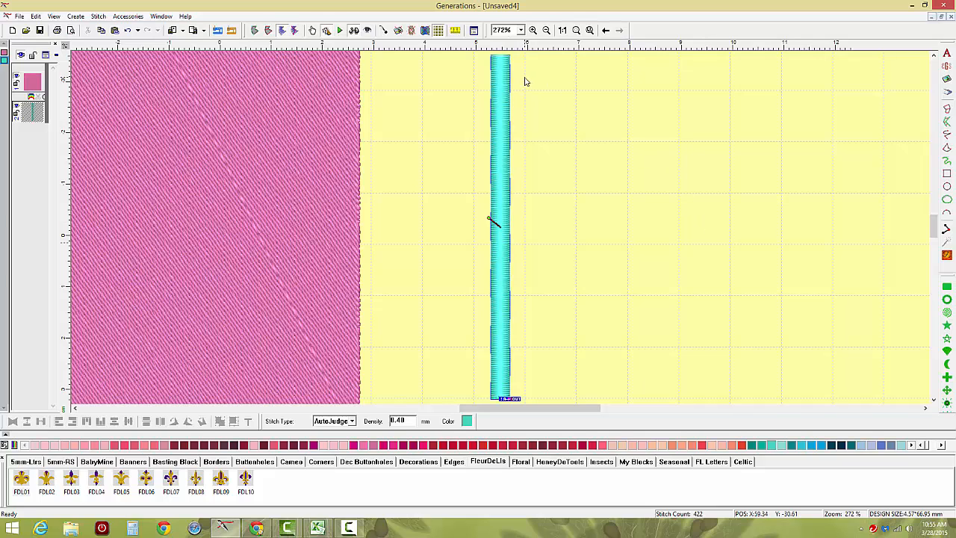
Try the Complex Fill stitch type on the turquoise column and undo it.
left_click(475, 30)
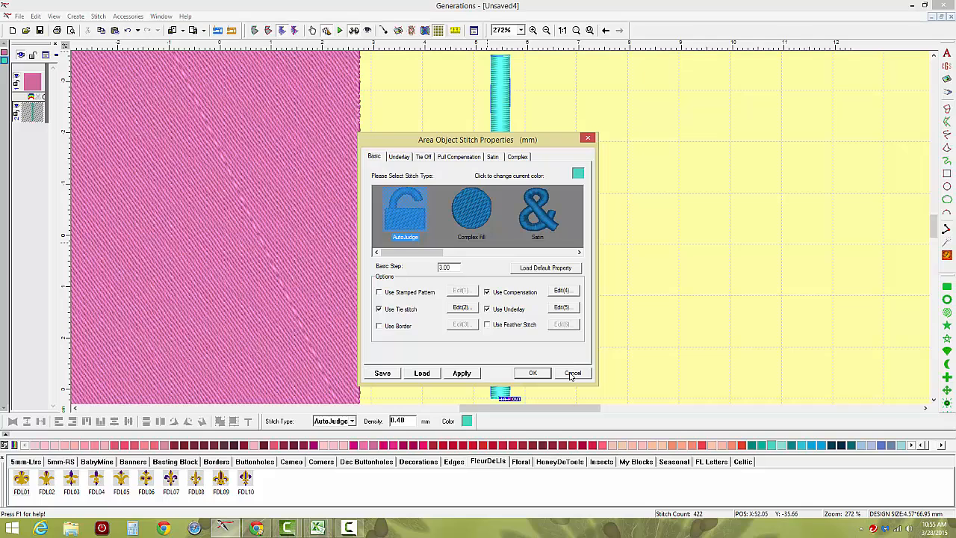
left_click(572, 373)
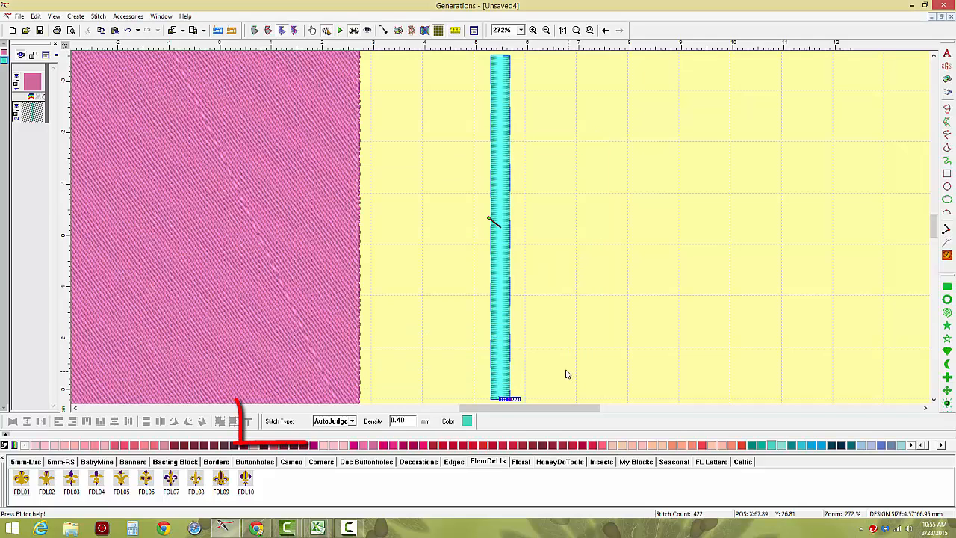
left_click(352, 422)
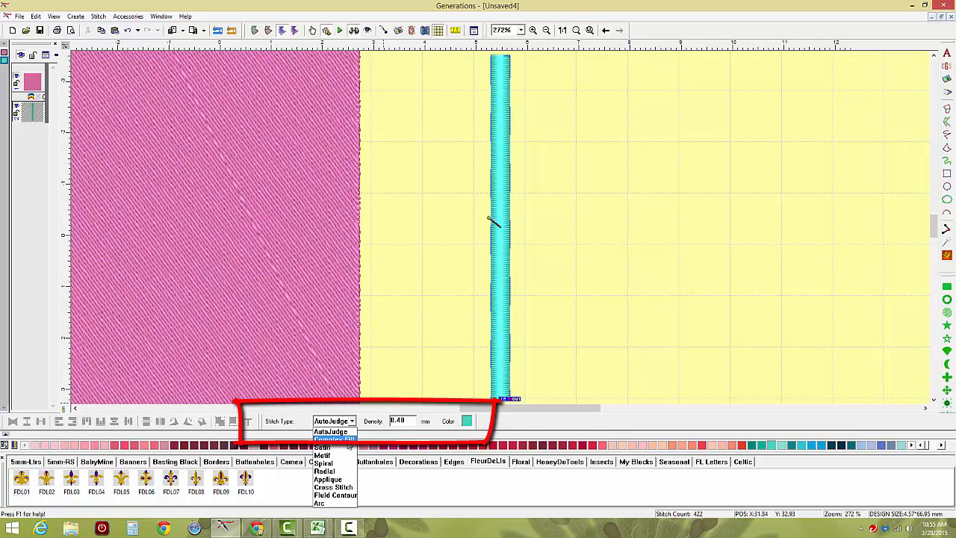
left_click(349, 440)
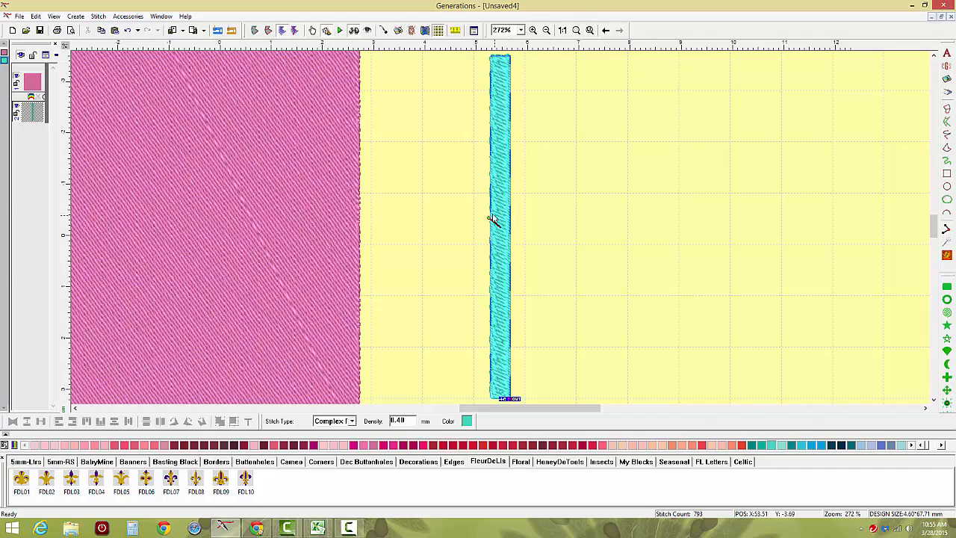
left_click(130, 32)
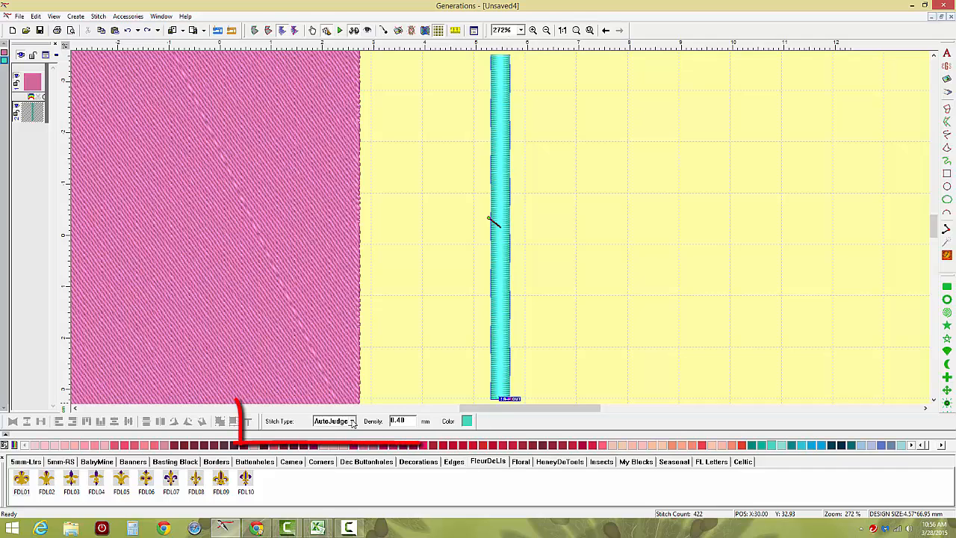
Set the turquoise column's stitch type to Satin.
left_click(352, 422)
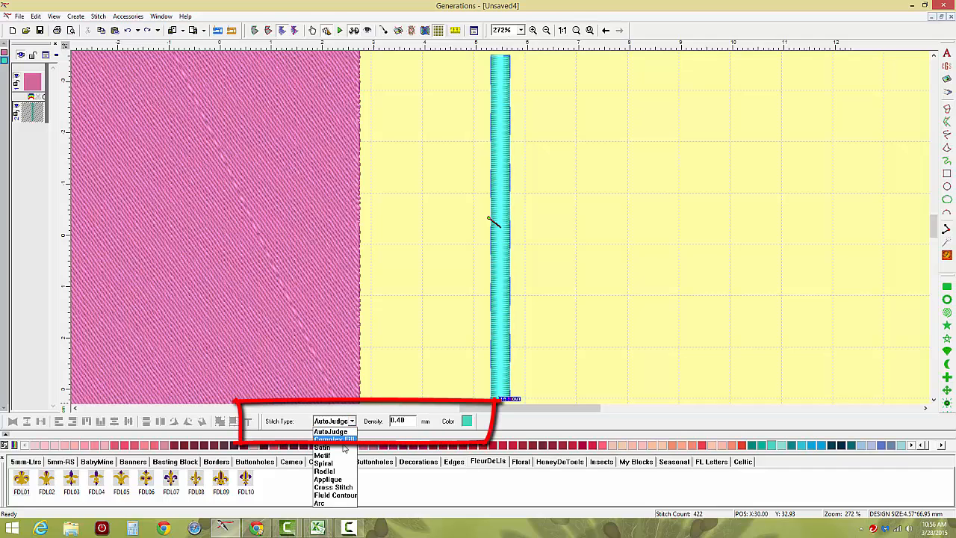
left_click(345, 448)
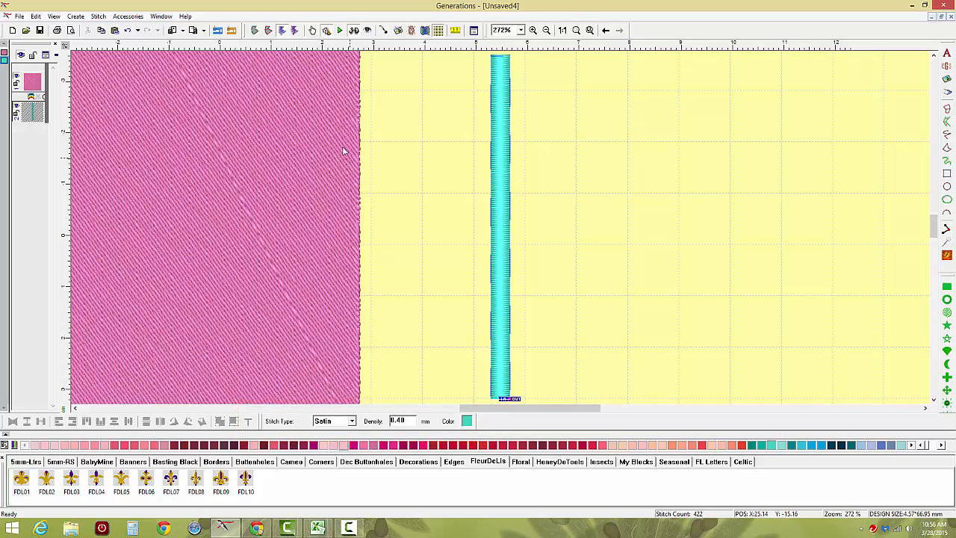
Add three stitch direction guidelines across the turquoise column, one nearly horizontal near its top and two oppositely slanted mid-height, and regenerate its stitches.
left_click(269, 30)
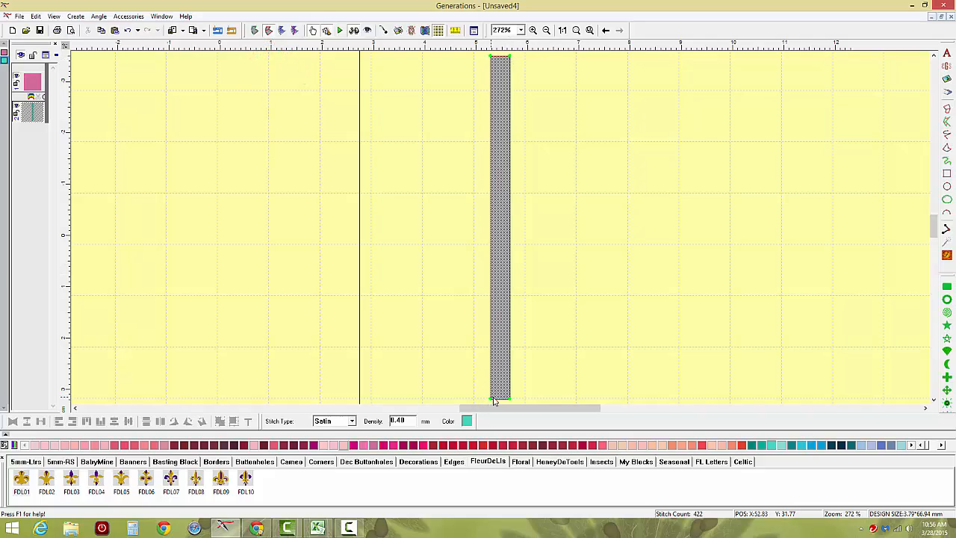
right_click(505, 234)
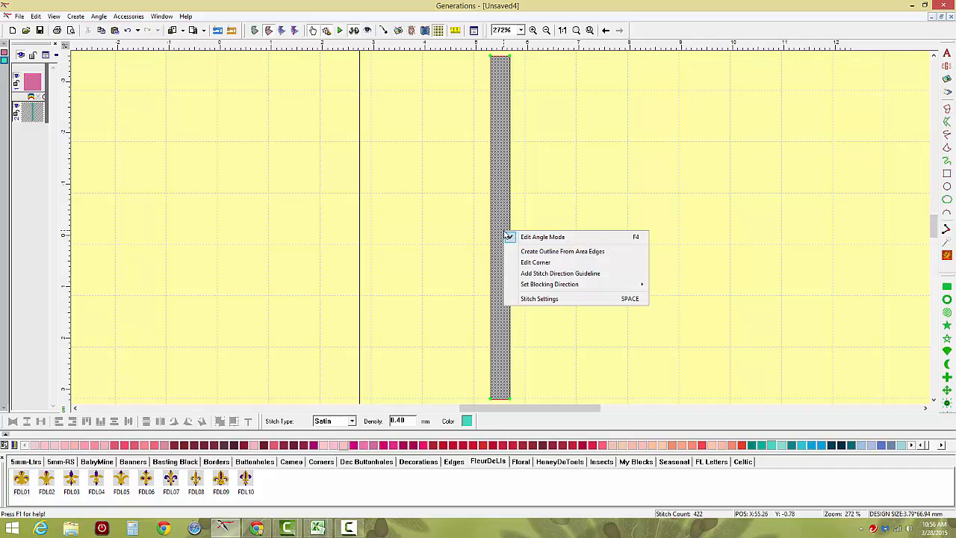
left_click(513, 276)
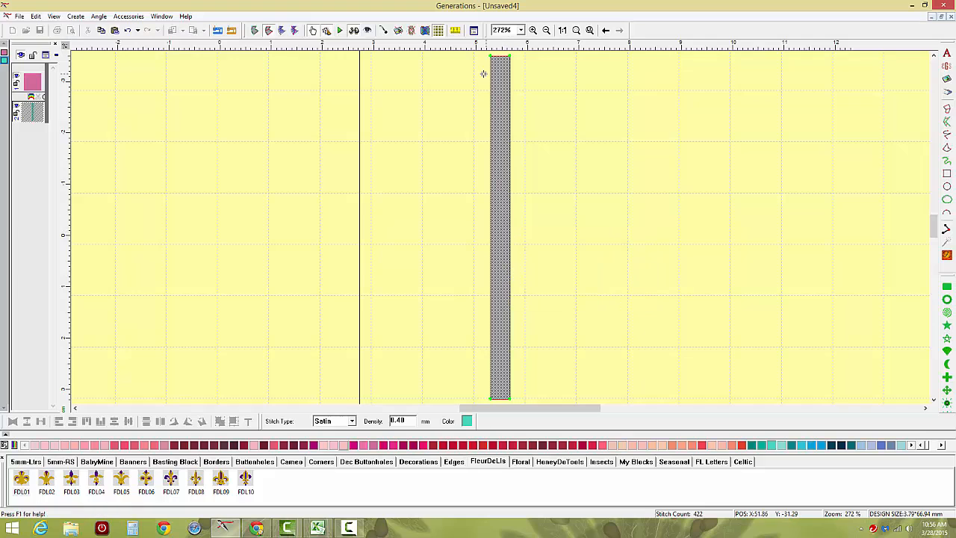
left_click_drag(479, 162, 551, 322)
left_click_drag(450, 363, 521, 244)
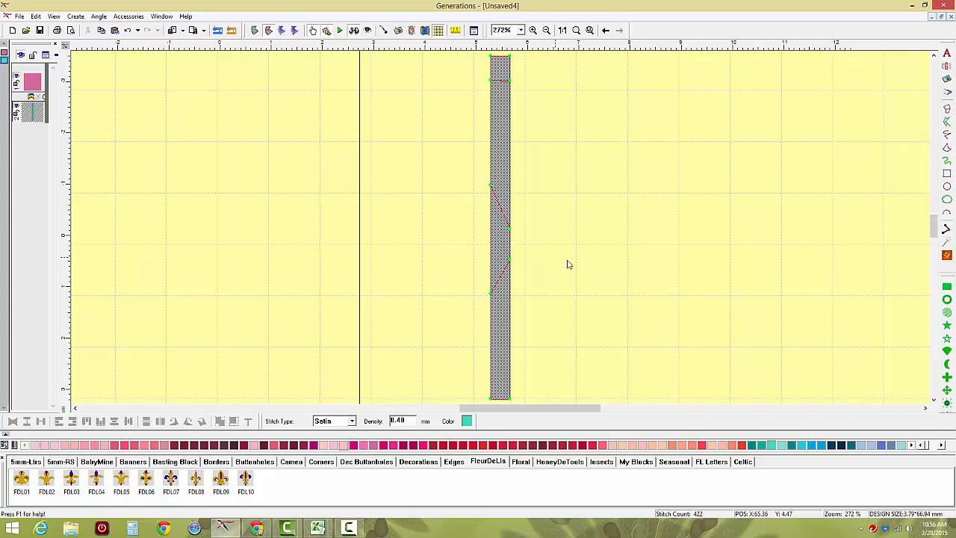
left_click(948, 256)
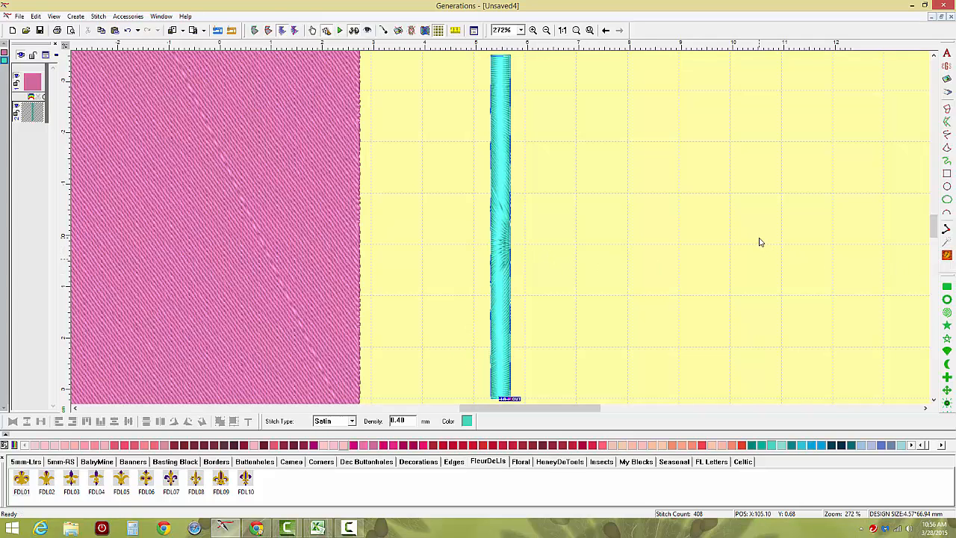
left_click(563, 30)
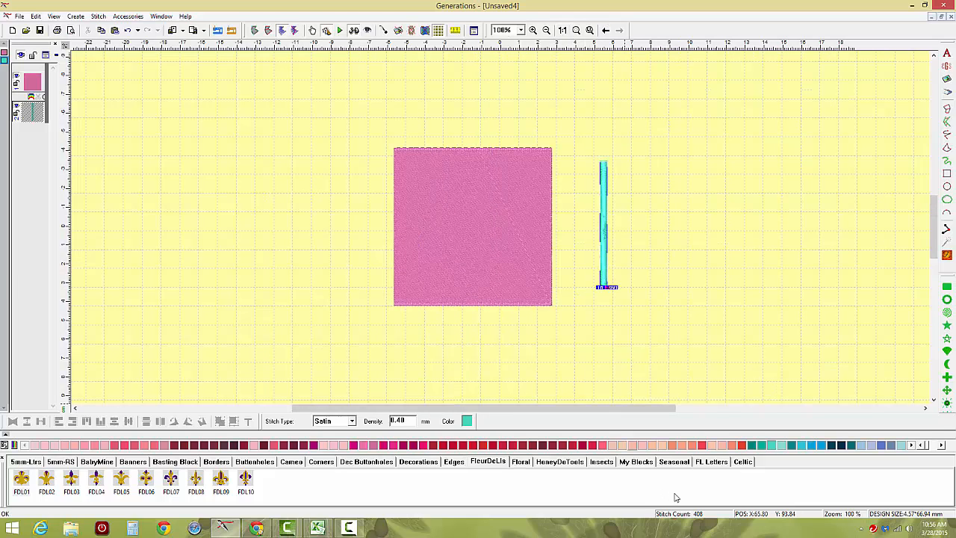
left_click(487, 233)
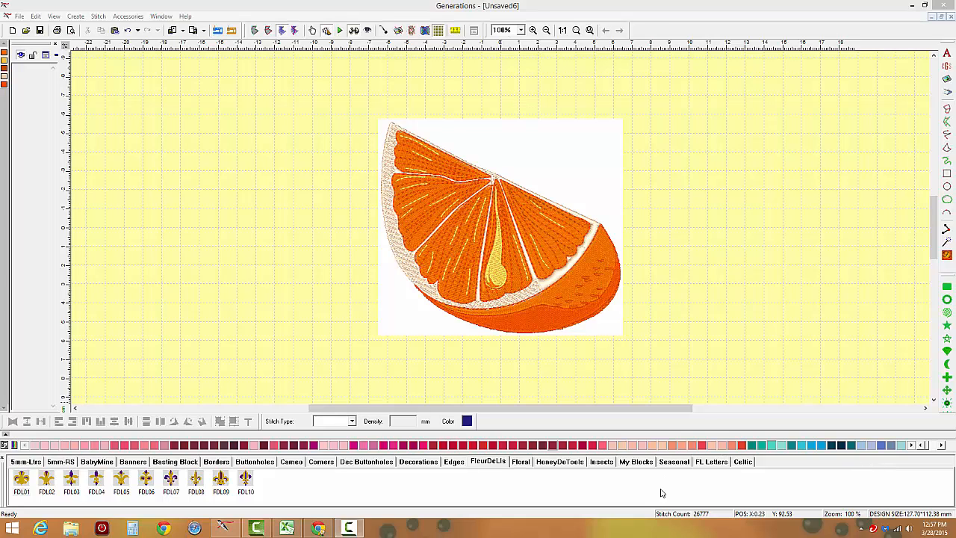
Recolor the orange slice's cream pith area to teal green.
left_click(525, 297)
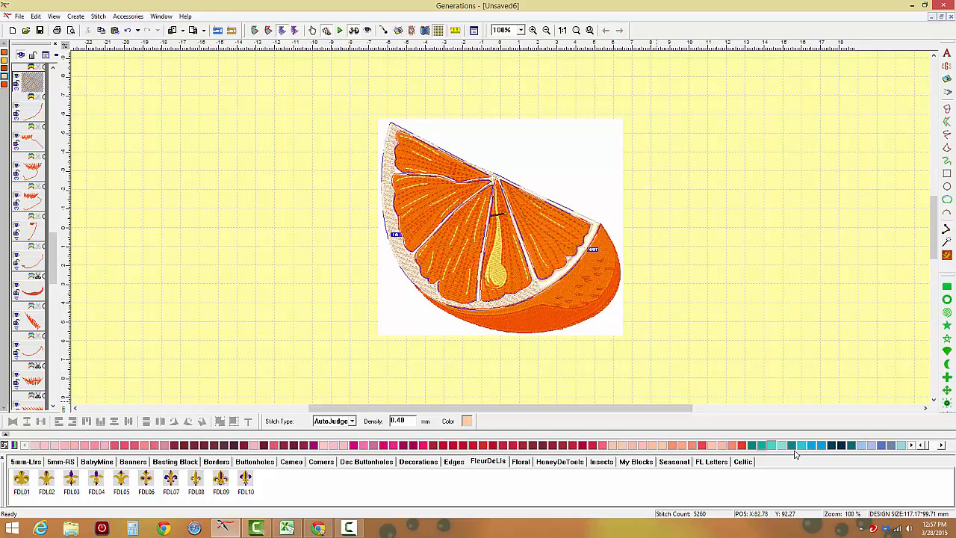
left_click(765, 446)
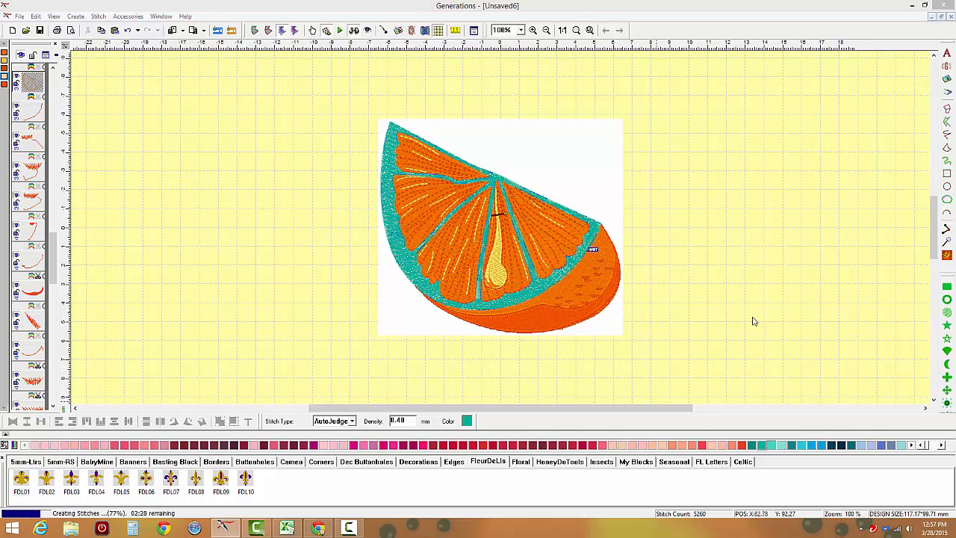
Rotate the pith's stitch-direction wand to a diagonal sloping toward the lower left and regenerate its stitches.
left_click(590, 30)
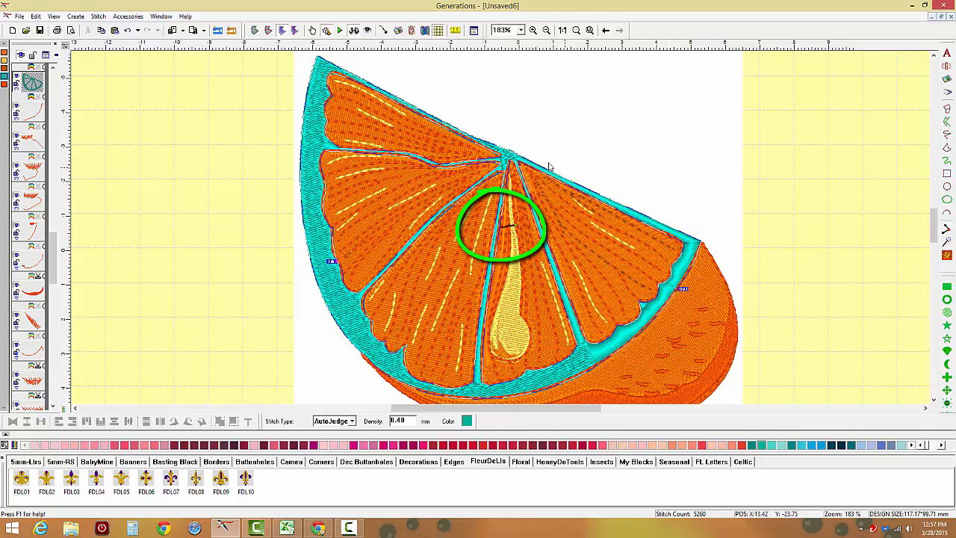
left_click_drag(515, 224, 466, 272)
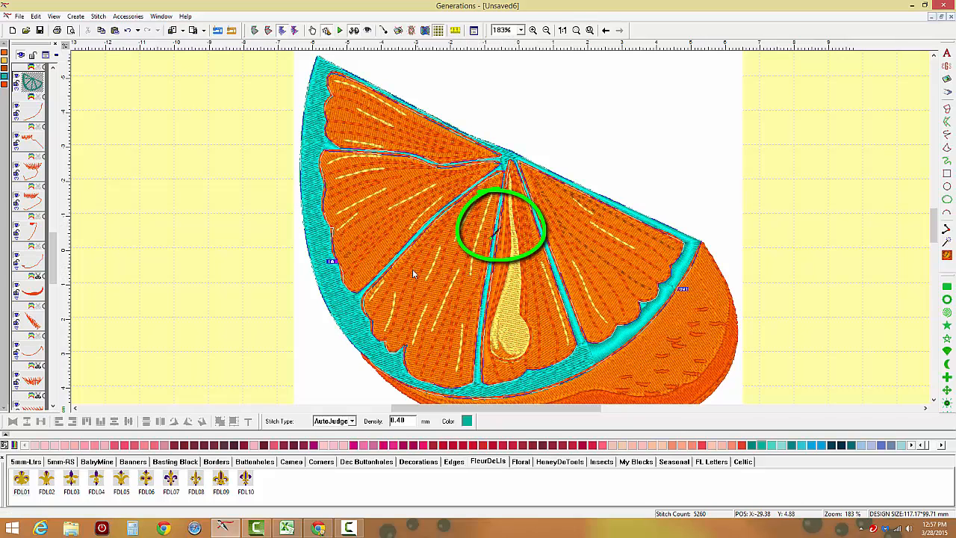
mouse_move(319, 46)
left_mouse_down()
mouse_move(213, 299)
mouse_move(440, 131)
mouse_move(266, 61)
left_mouse_up()
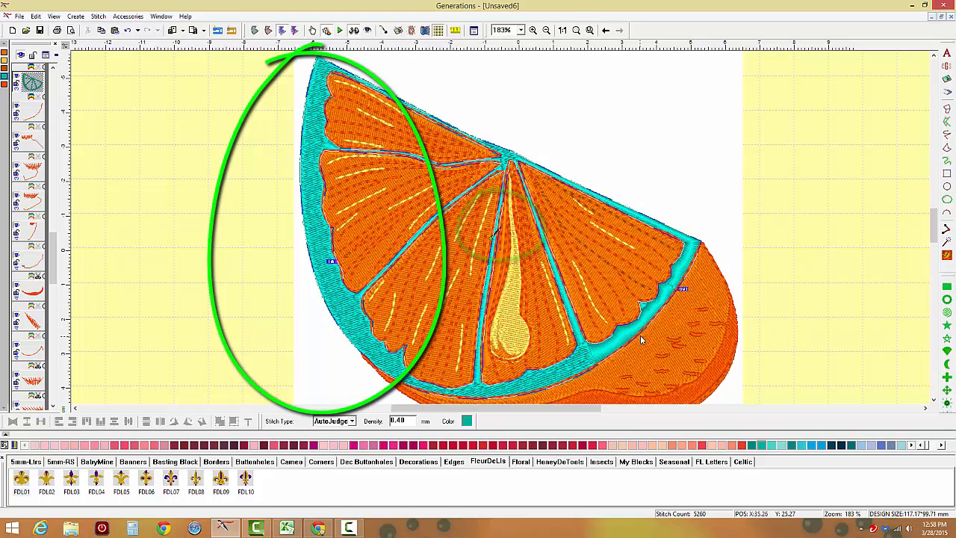
mouse_move(646, 195)
left_mouse_down()
mouse_move(552, 345)
mouse_move(773, 225)
mouse_move(605, 199)
left_mouse_up()
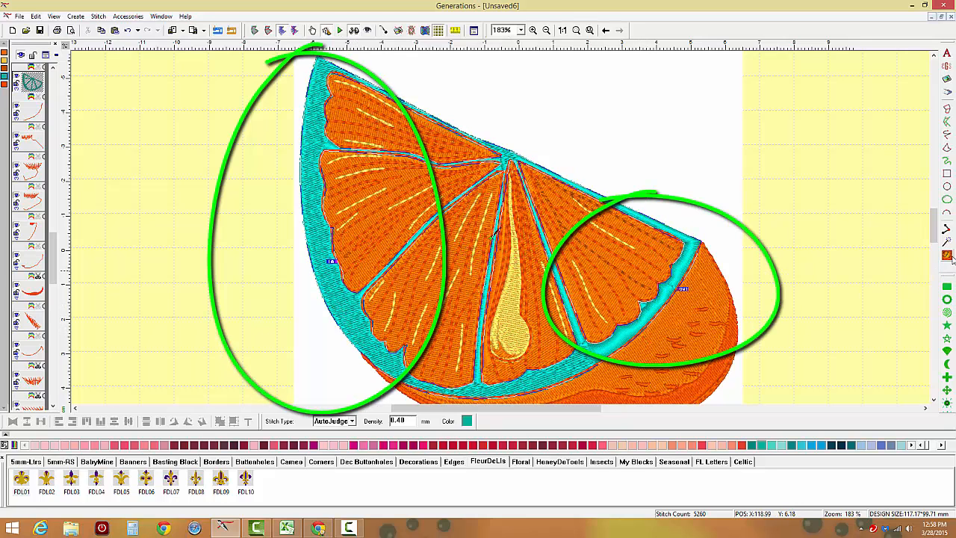
left_click(946, 255)
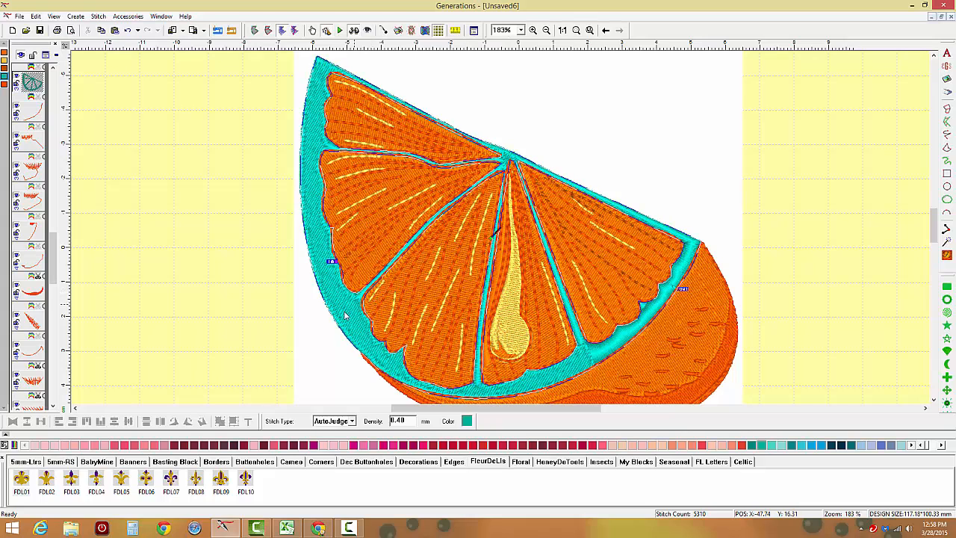
Set the teal pith's stitch type to Satin and enable Satin Fill in its stitch properties.
left_click(352, 422)
left_click(344, 443)
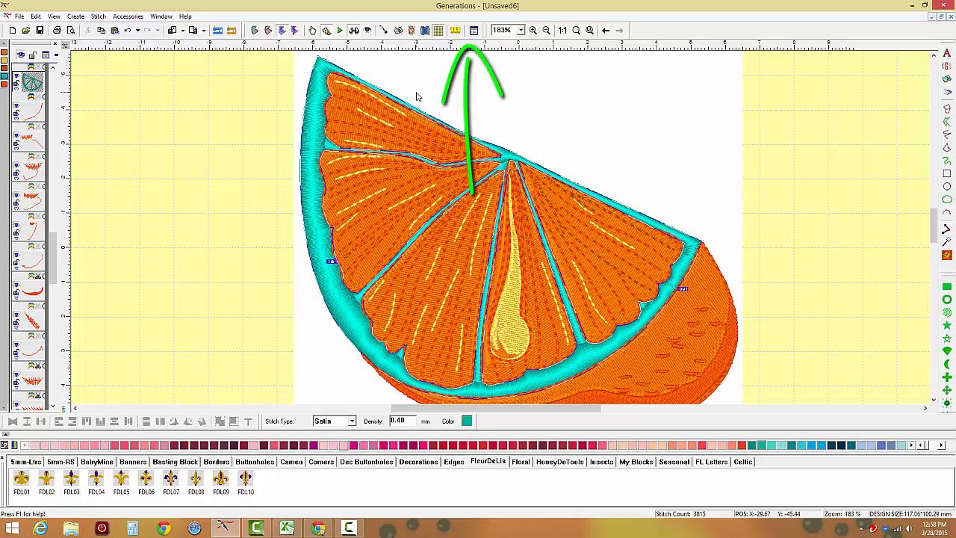
left_click(474, 31)
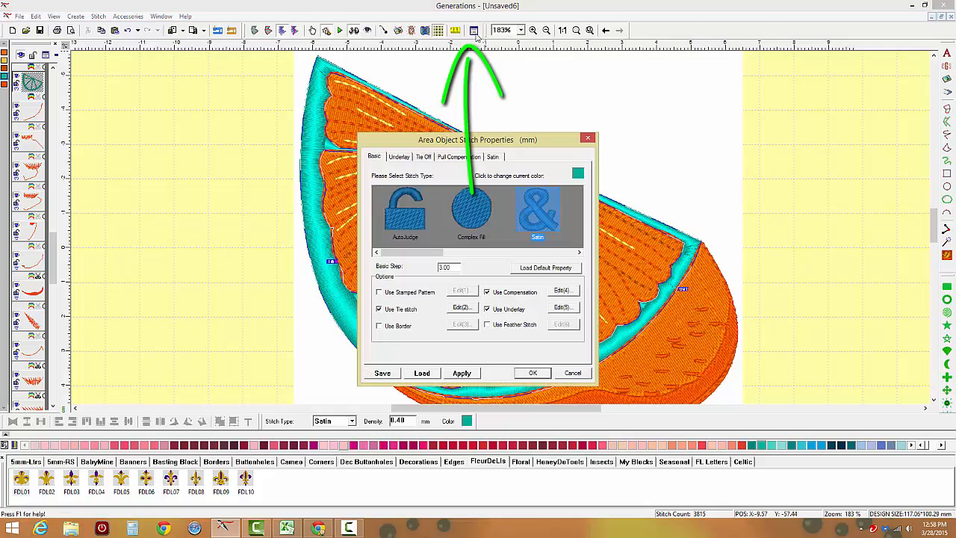
left_click(496, 157)
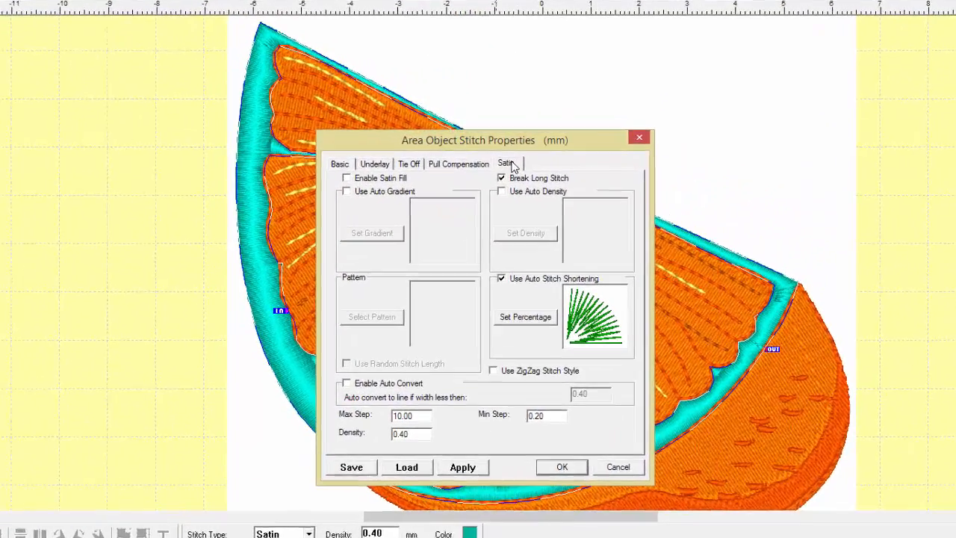
left_click(340, 181)
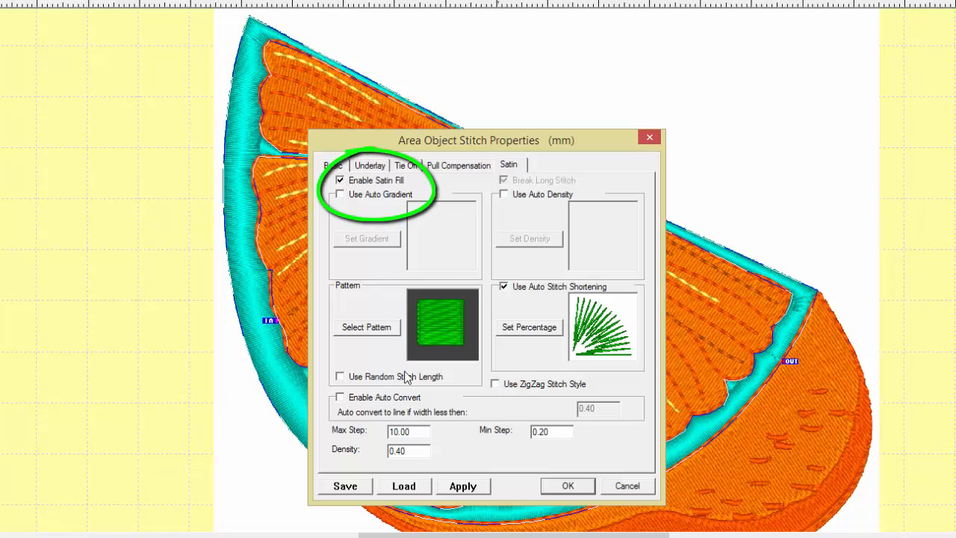
left_click(473, 490)
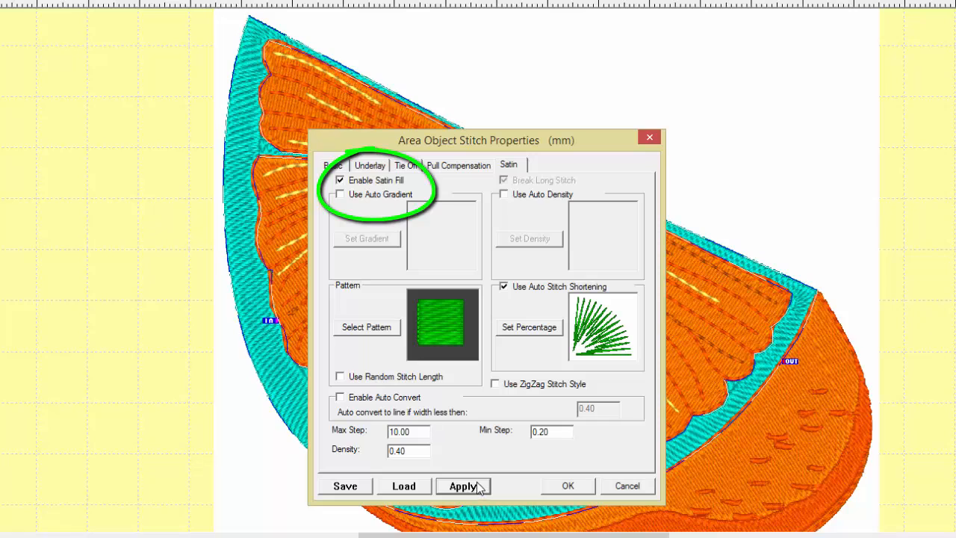
left_click(565, 488)
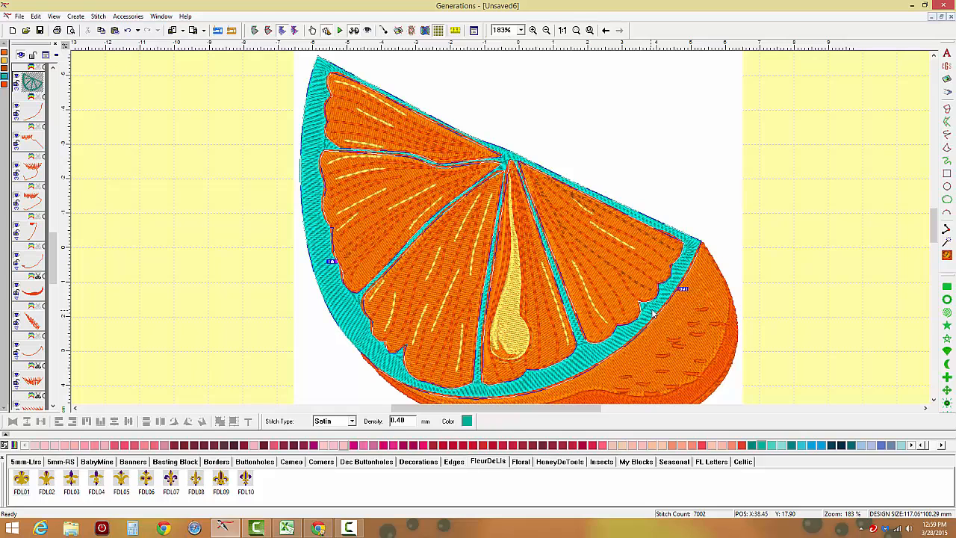
Select the white background, the orange peel, the segment around the seed and the lower peel outline in turn to examine their stitch directions and types.
left_click(697, 120)
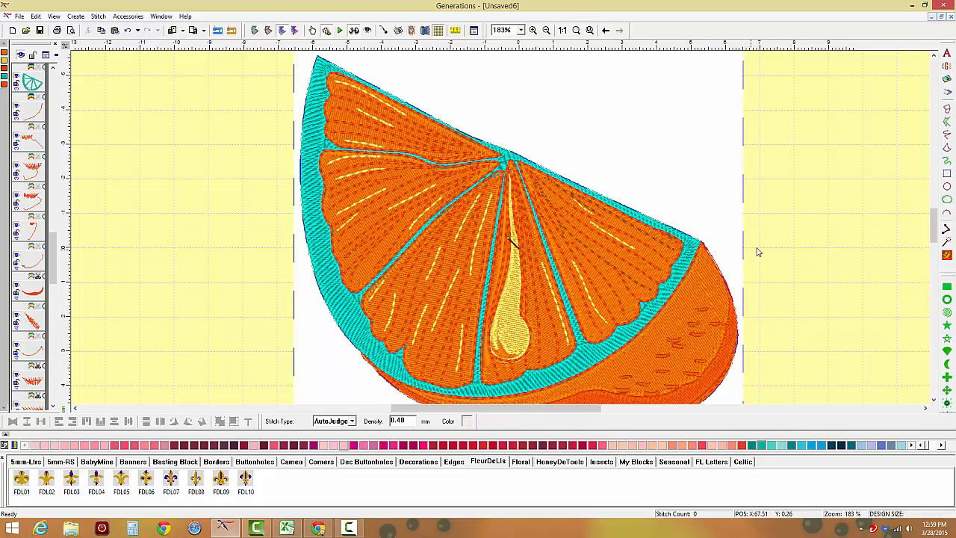
left_click(780, 251)
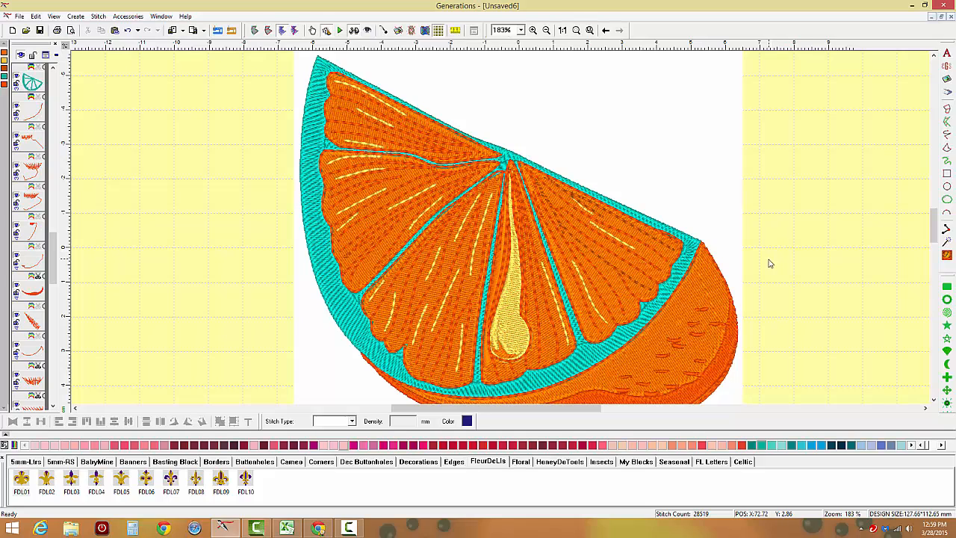
left_click(713, 288)
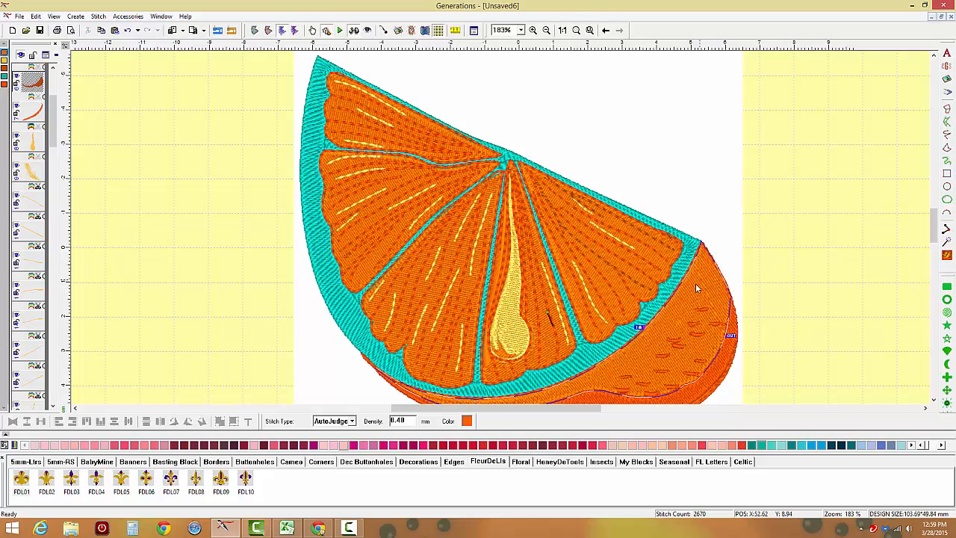
left_click(541, 305)
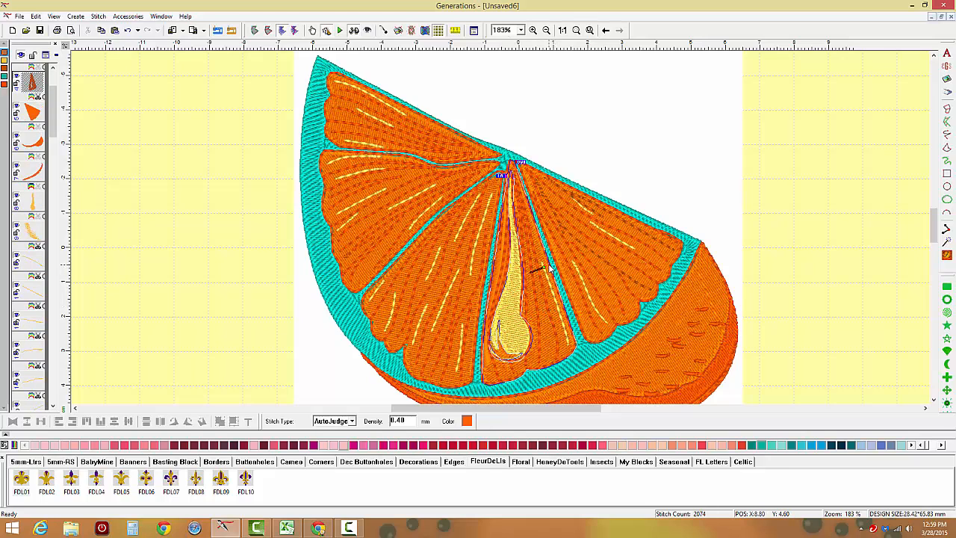
scroll(551, 270, "down", 3)
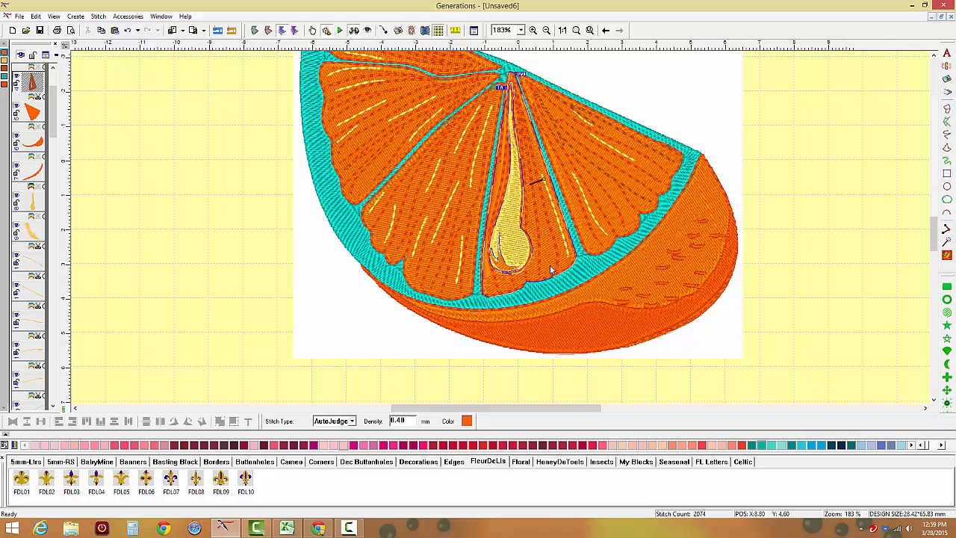
left_click(660, 336)
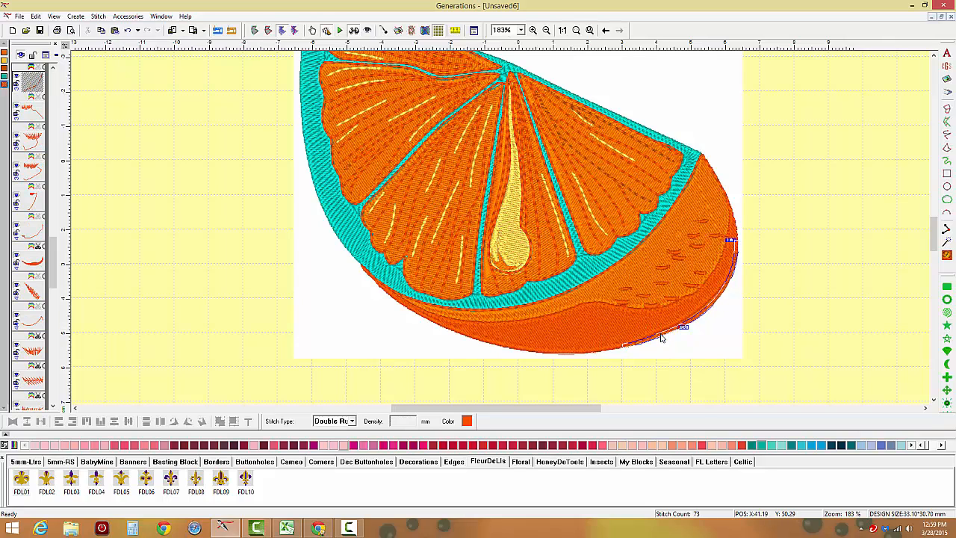